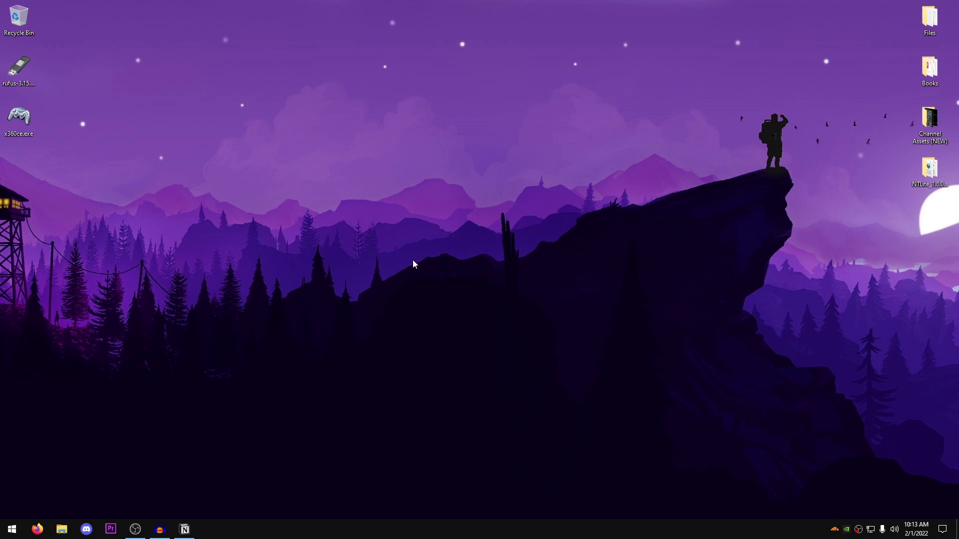
Open the Run dialog, centre it on screen, and enter %localappdata% as the location
key(super+r)
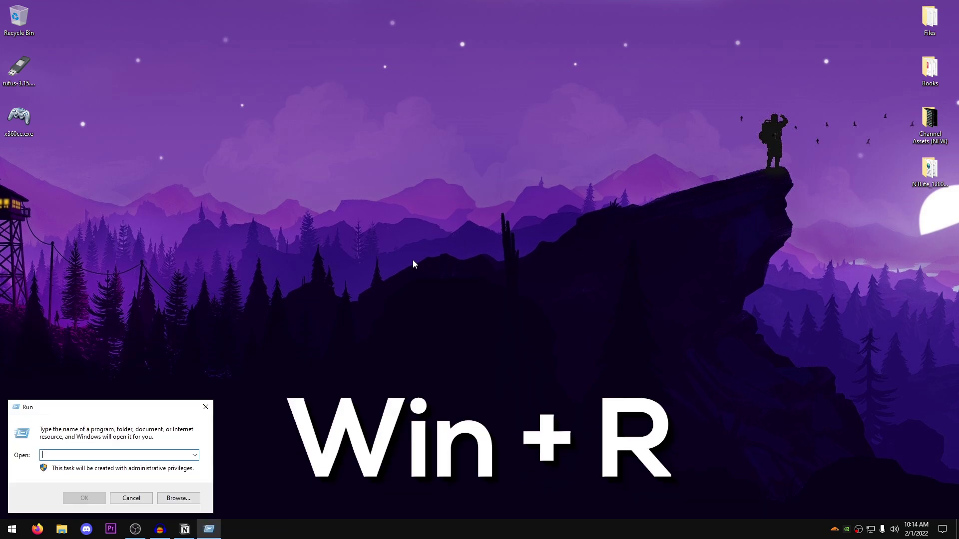
drag(139, 410, 445, 238)
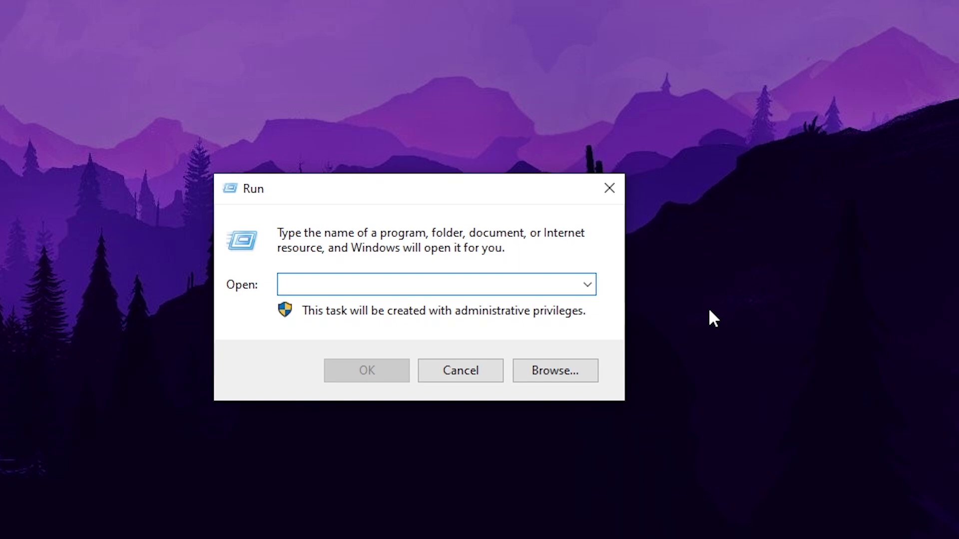
text(%)
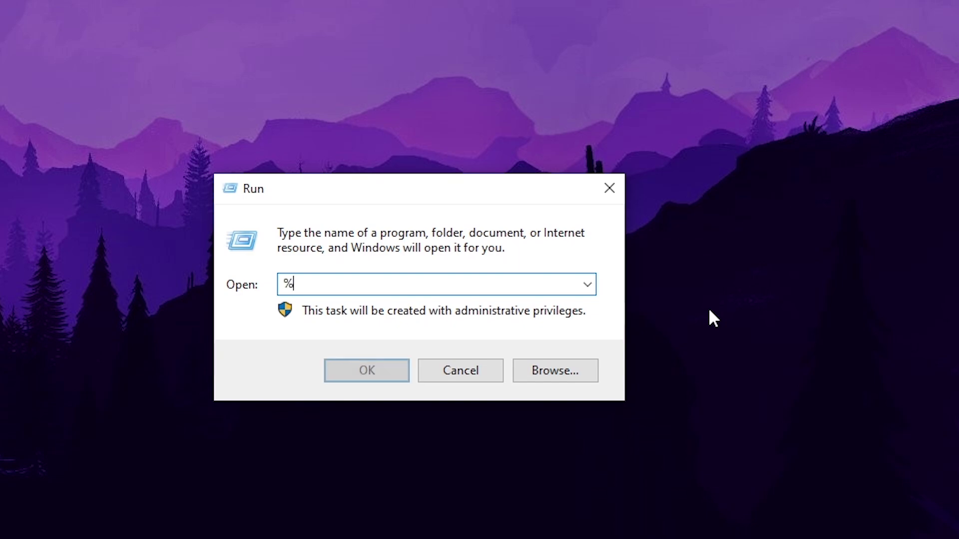
text(localappdata%)
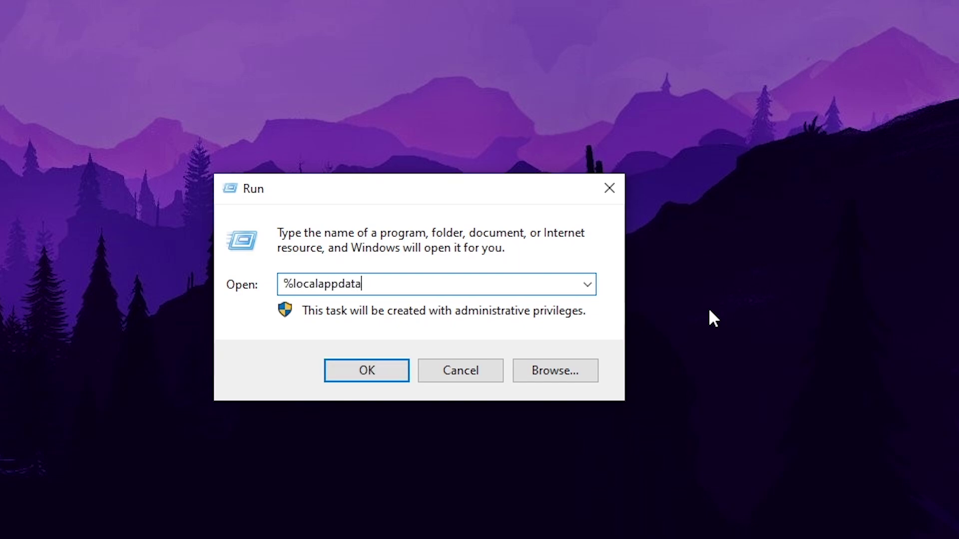
Browse to the FortniteGame\Saved\Config\WindowsClient folder in Local app data
click(393, 378)
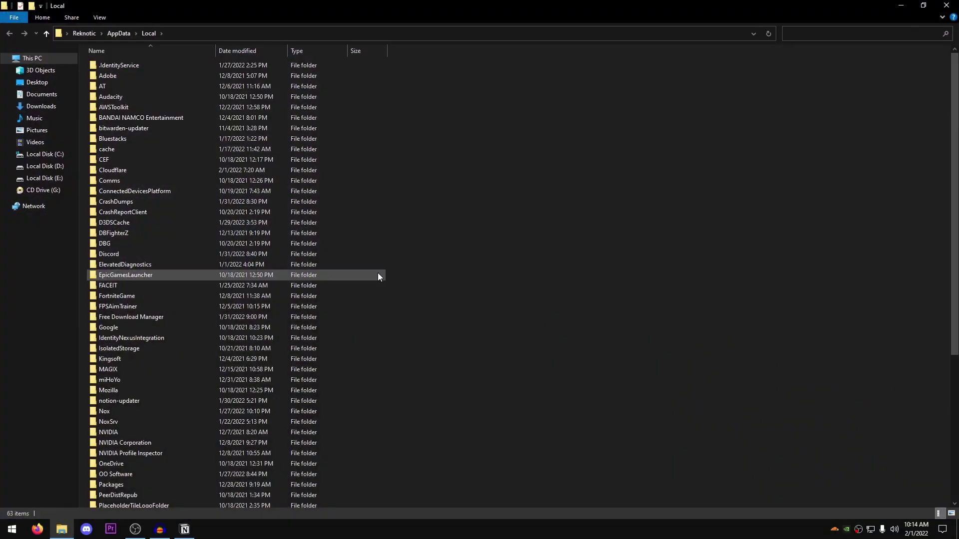
click(208, 189)
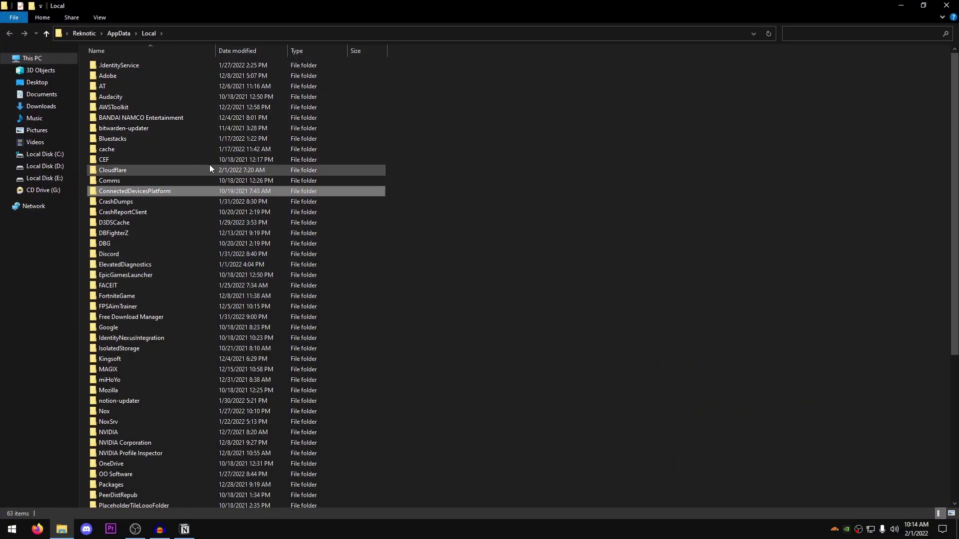
key(f)
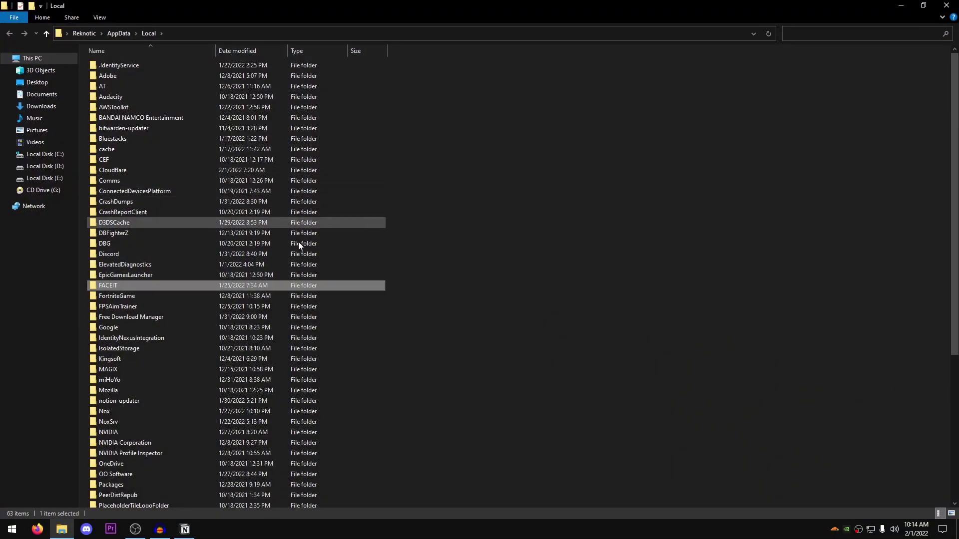
click(128, 298)
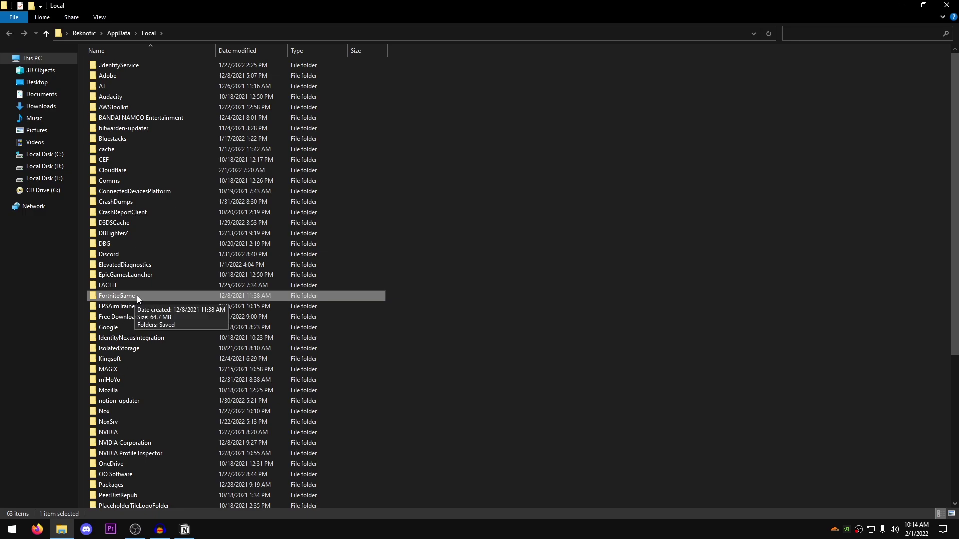
double_click(135, 296)
double_click(112, 68)
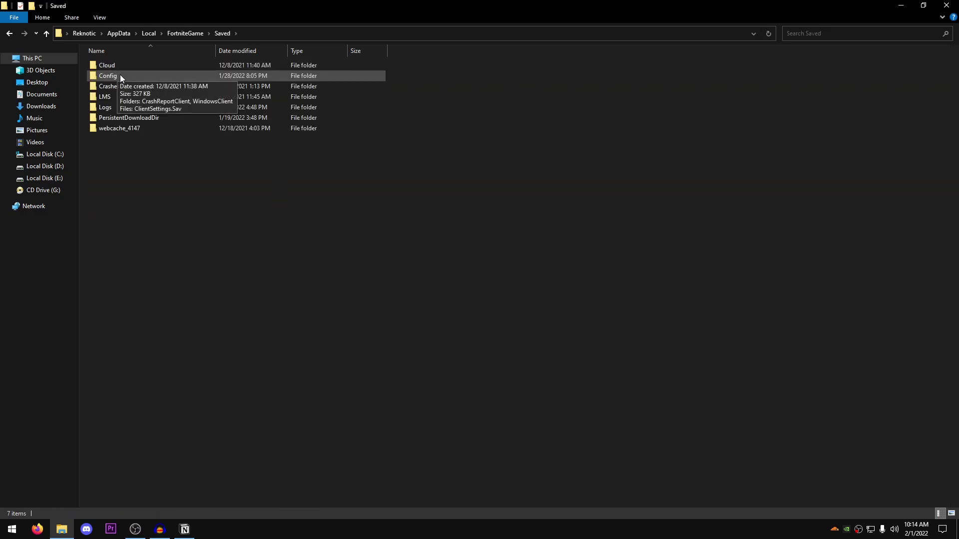
double_click(120, 74)
click(136, 78)
double_click(136, 78)
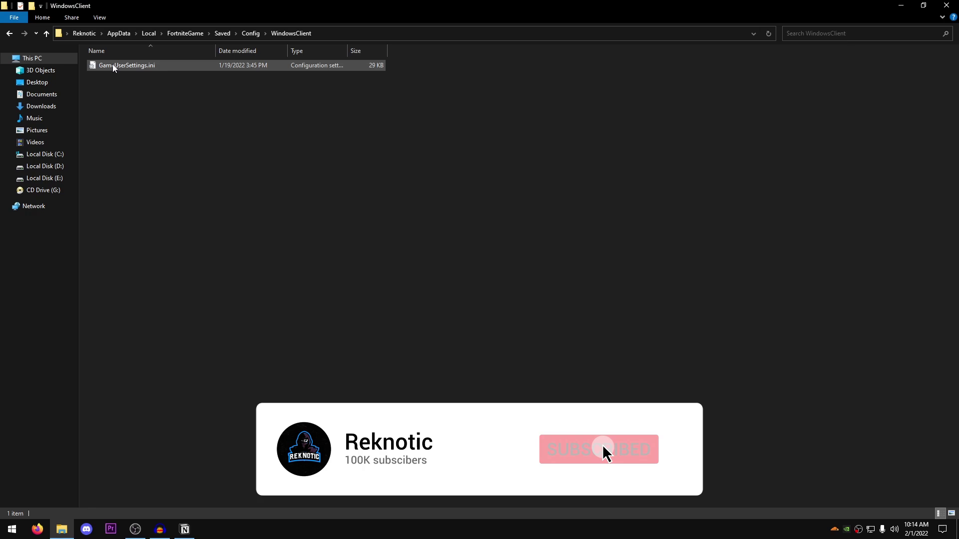
Clear the Read-only attribute on GameUserSettings.ini, then open it in Notepad for editing
double_click(145, 65)
right_click(144, 64)
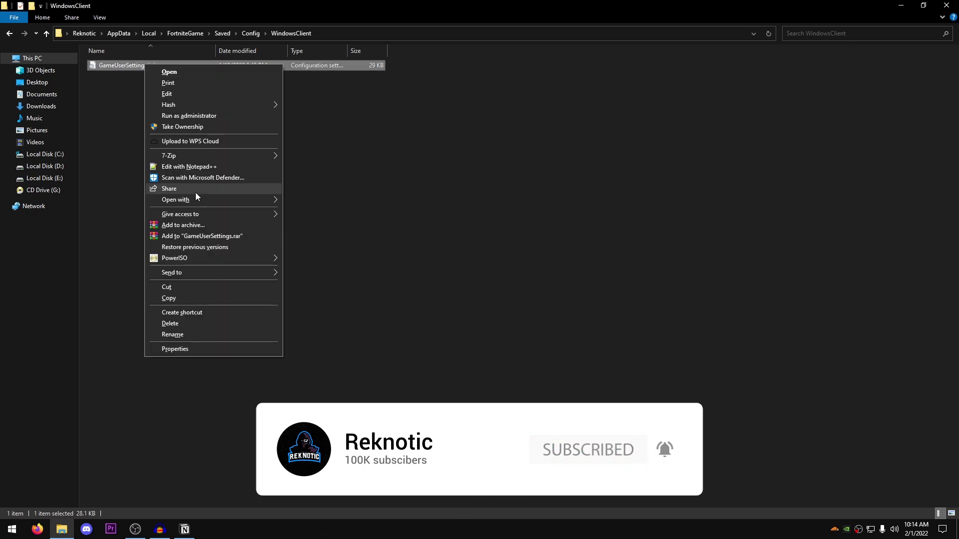
click(197, 349)
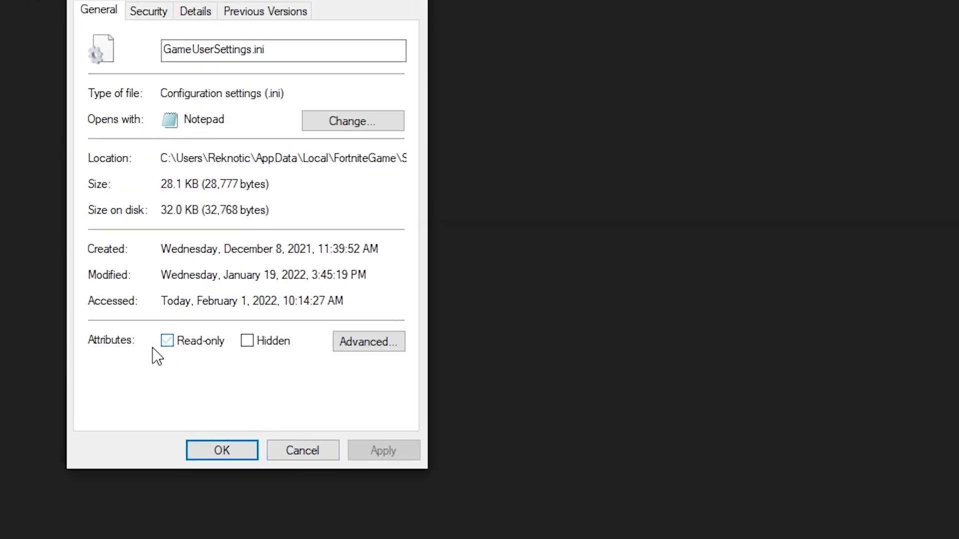
click(156, 346)
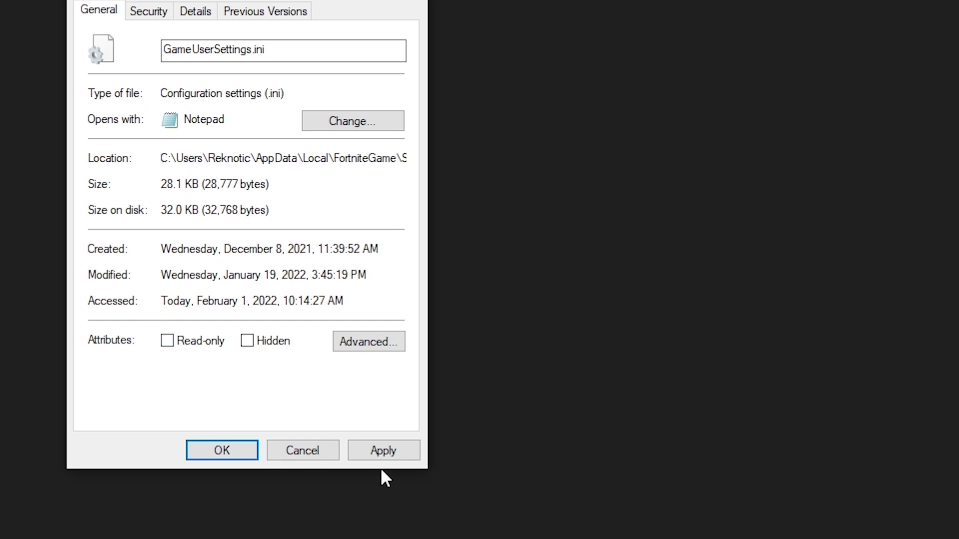
click(383, 450)
click(217, 450)
right_click(146, 64)
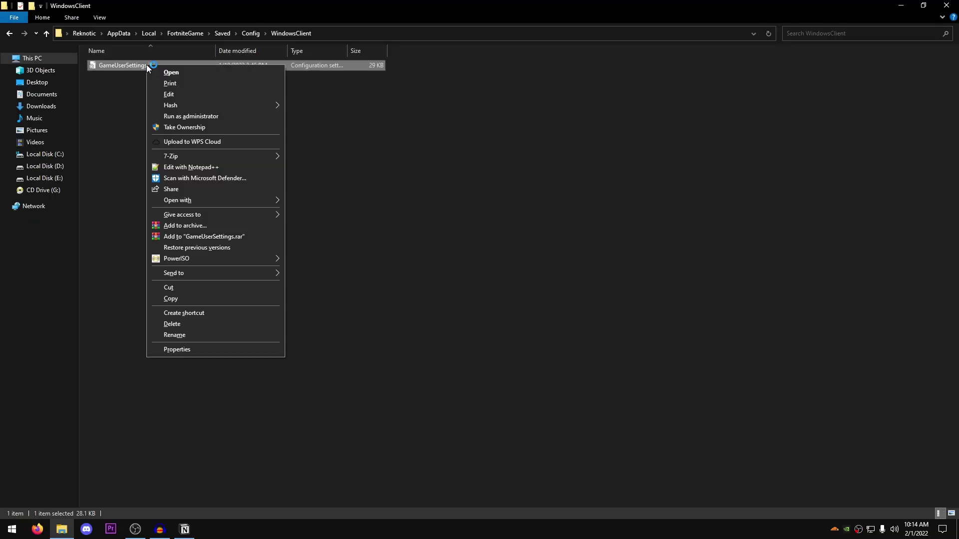
click(168, 95)
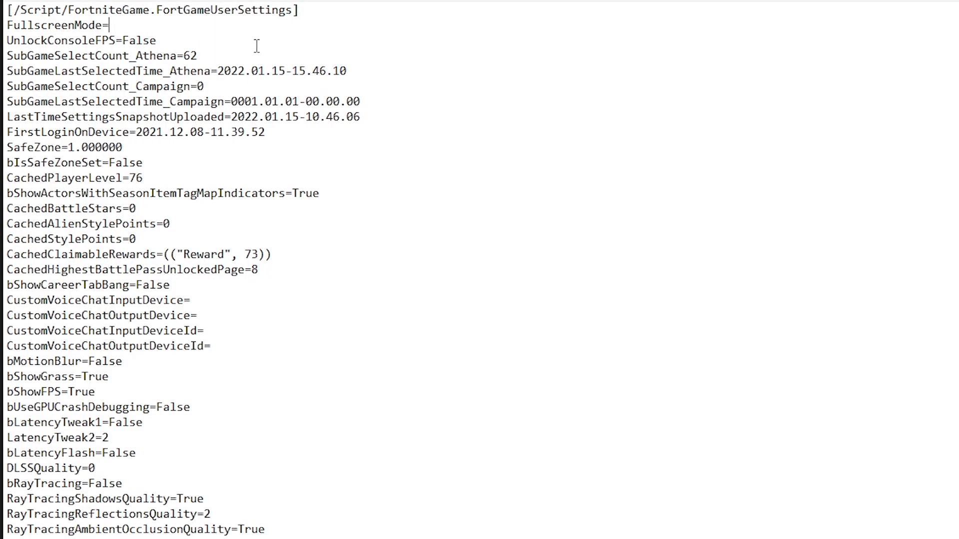
Set FullscreenMode to 0, bShowGrass to False and LatencyTweak2 to 0
text(0)
drag(138, 361, 85, 381)
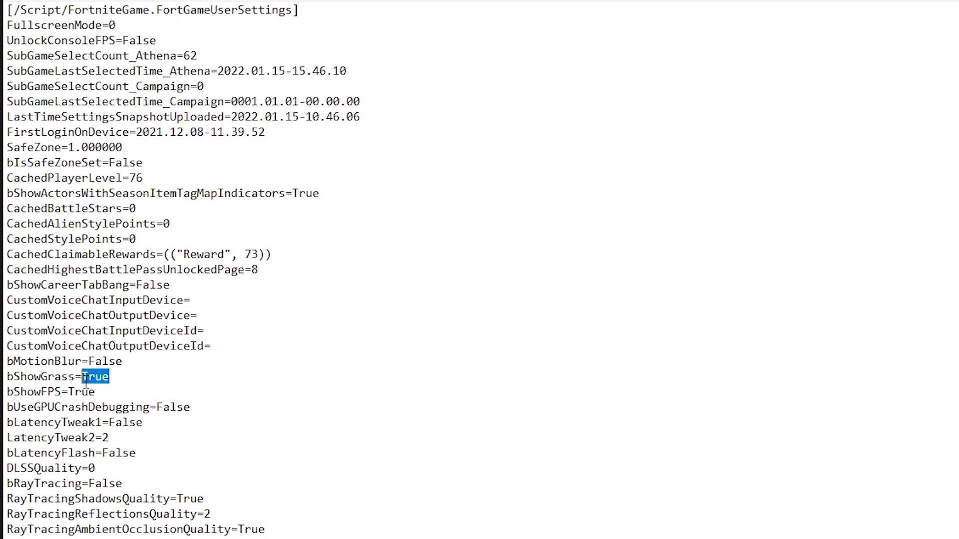
text(False)
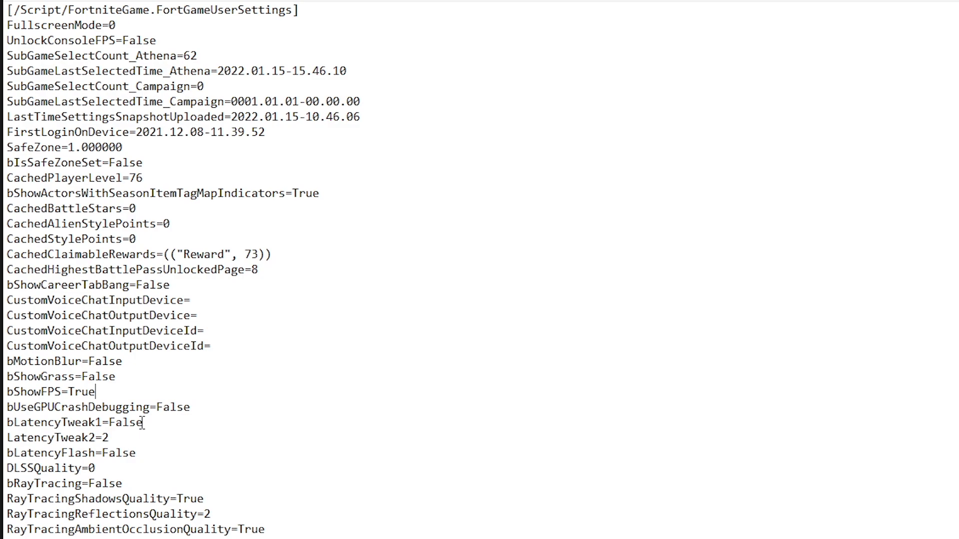
drag(143, 423, 103, 437)
text(0)
click(141, 468)
Set RayTracingShadowsQuality to False, RayTracingReflectionsQuality to 0, and turn off ray-traced ambient occlusion
scroll(177, 469, down, 3)
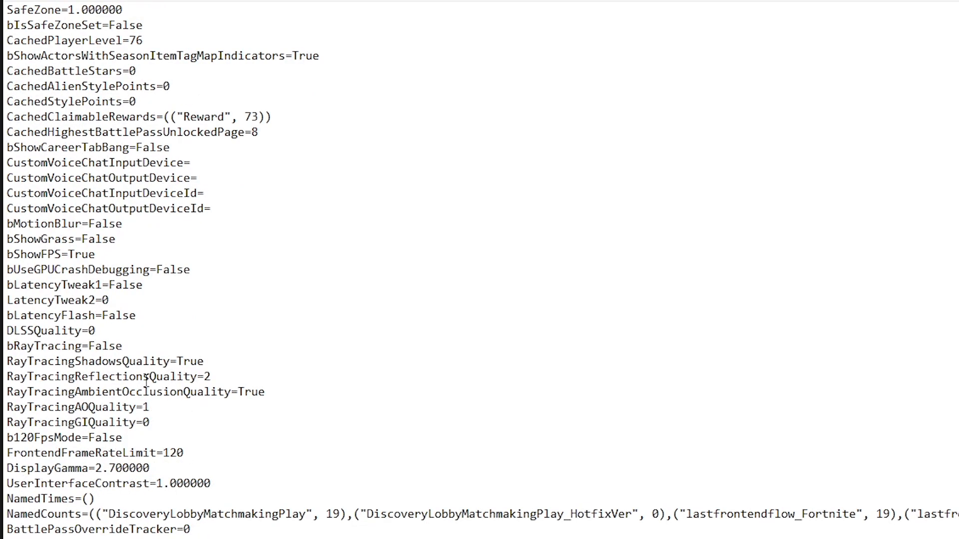
drag(205, 362, 176, 361)
text(False)
click(223, 379)
key(BackSpace)
text(0)
drag(299, 399, 238, 392)
text(Fals)
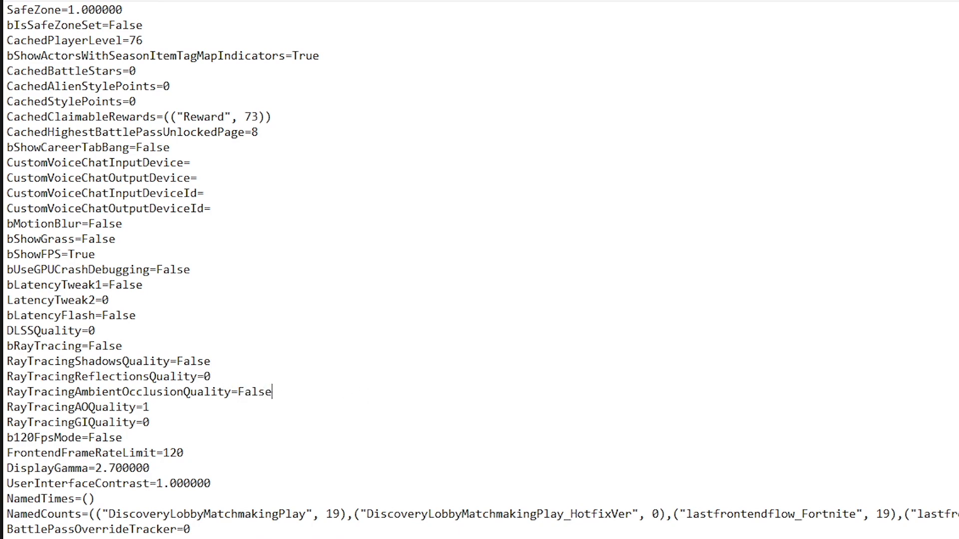
click(171, 407)
Change DisplayGamma to 1.000000
scroll(234, 432, down, 2)
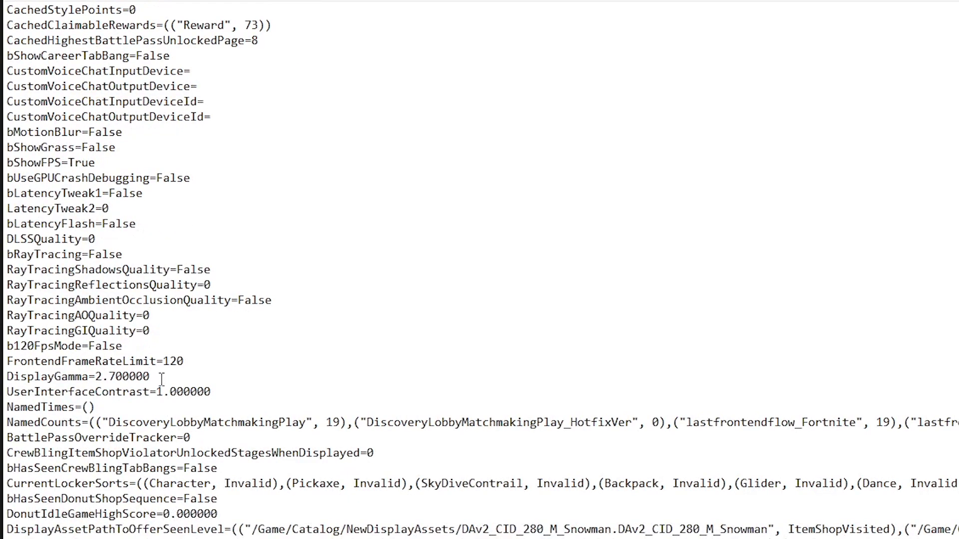
drag(164, 377, 6, 378)
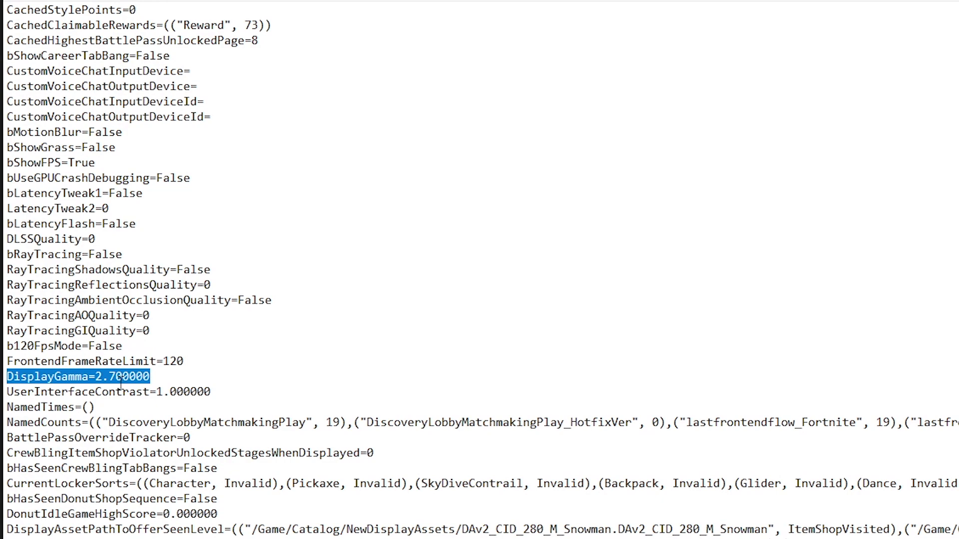
click(102, 377)
key(BackSpace)
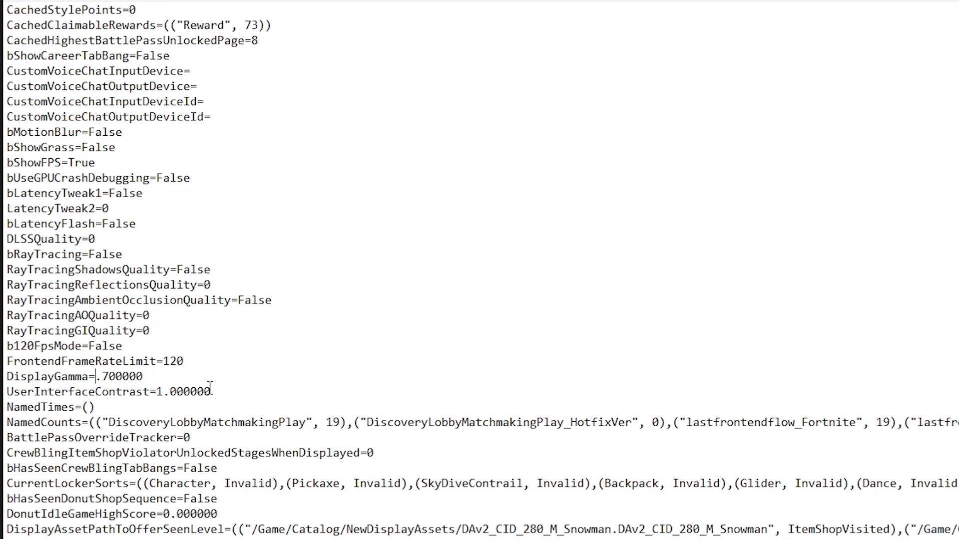
text(1)
key(Right)
key(Right)
key(BackSpace)
text(0)
drag(179, 377, 7, 378)
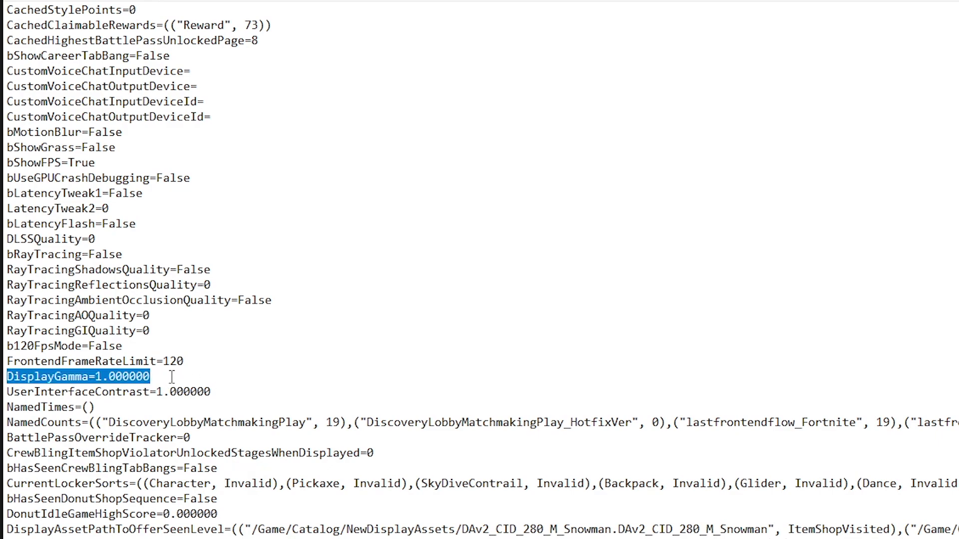
click(173, 377)
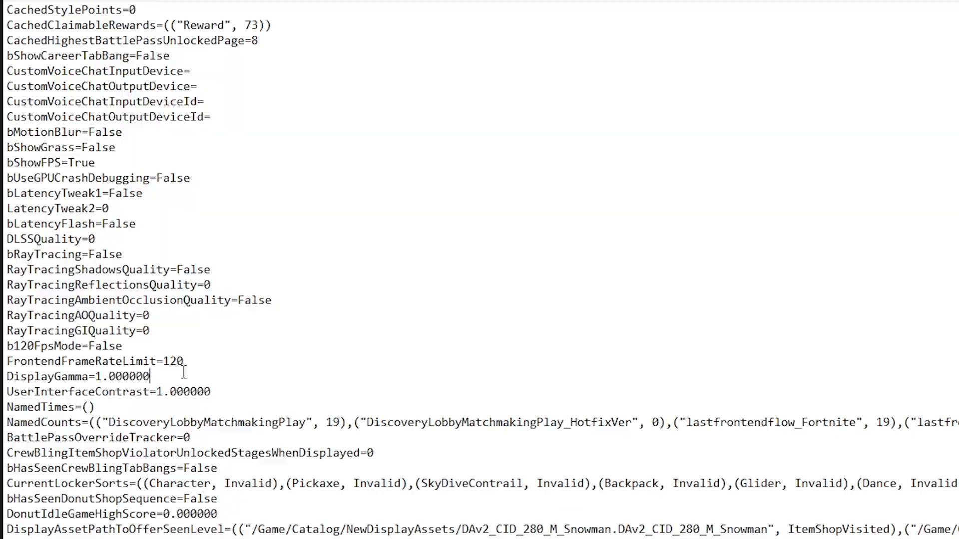
Replace Enabled with Disabled on the AutoDownloadHighResTexturesBehavior line
scroll(207, 374, down, 15)
scroll(215, 375, down, 20)
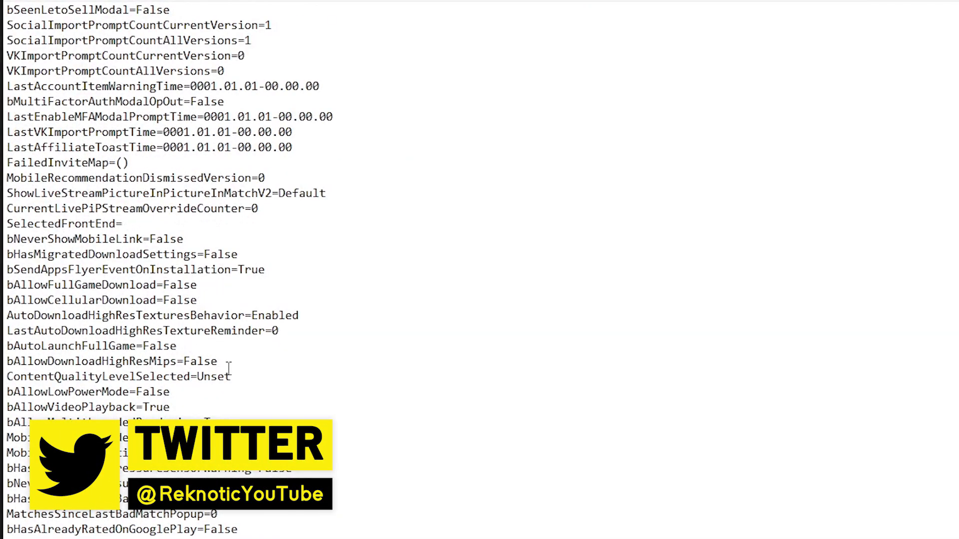
drag(314, 313, 61, 317)
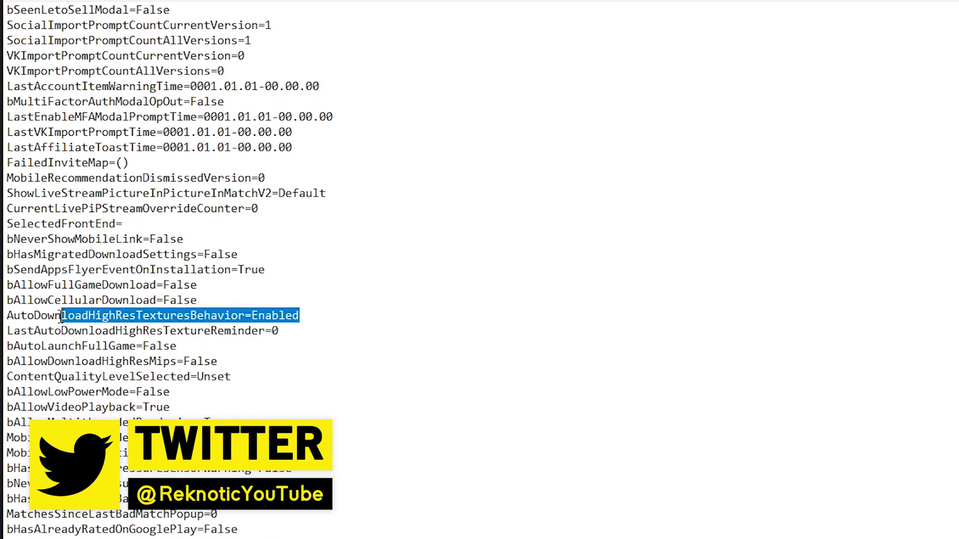
click(315, 313)
drag(315, 313, 251, 315)
text(D)
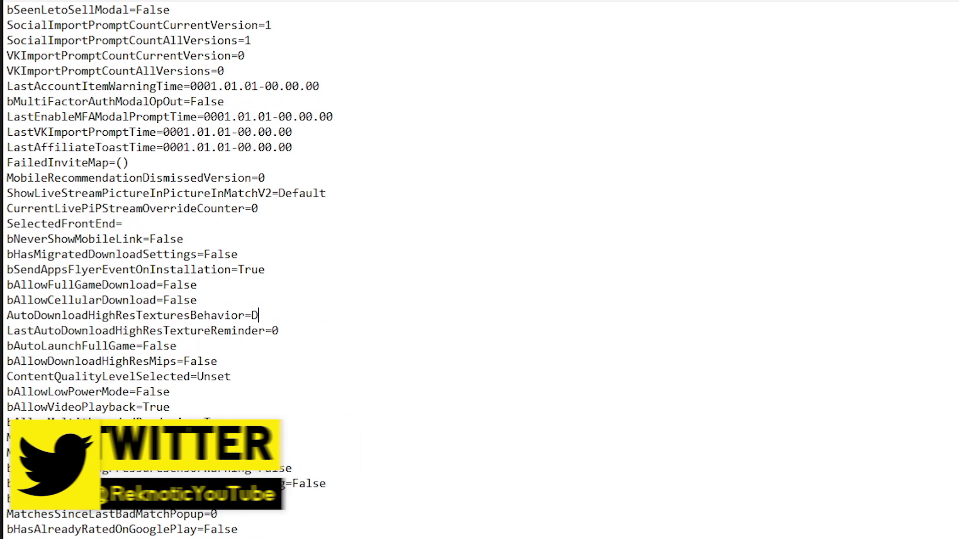
text(isabled)
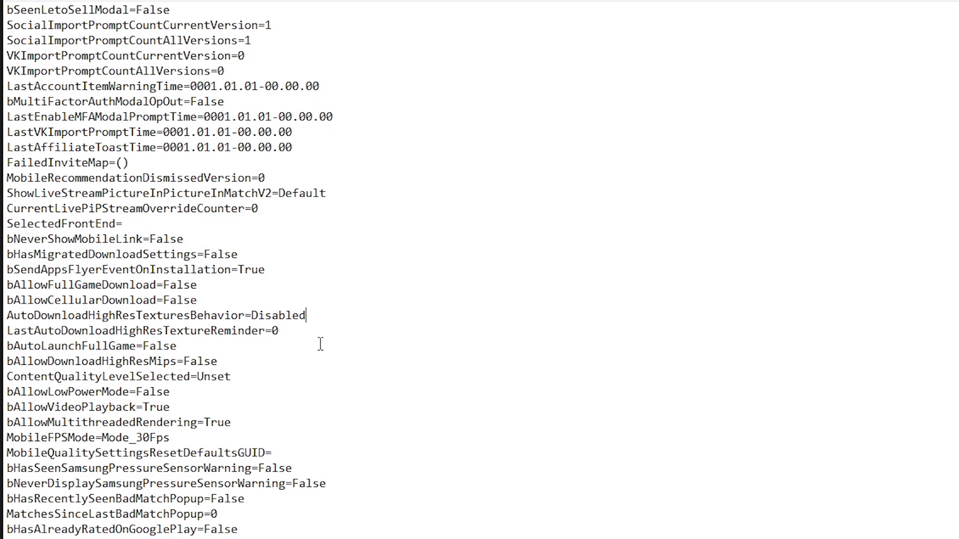
scroll(305, 370, down, 5)
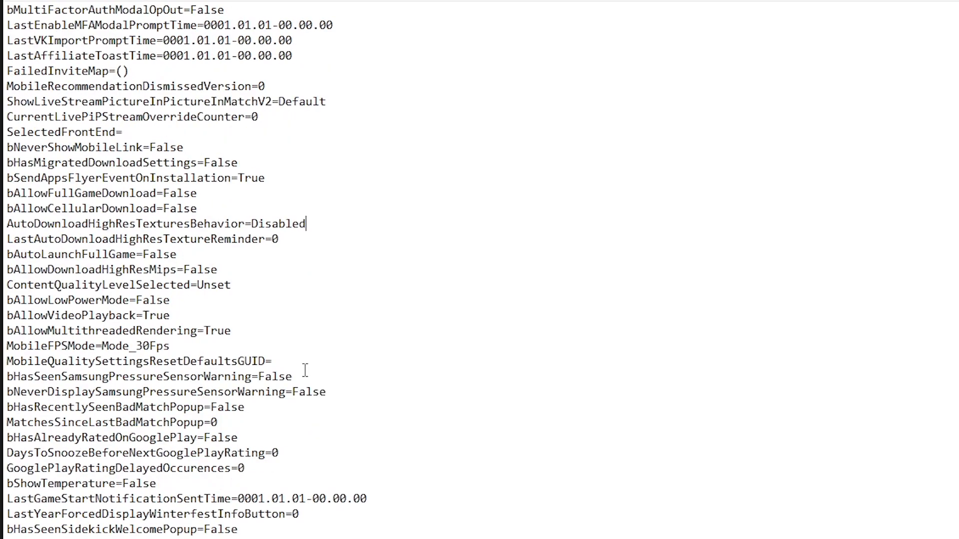
scroll(305, 370, down, 5)
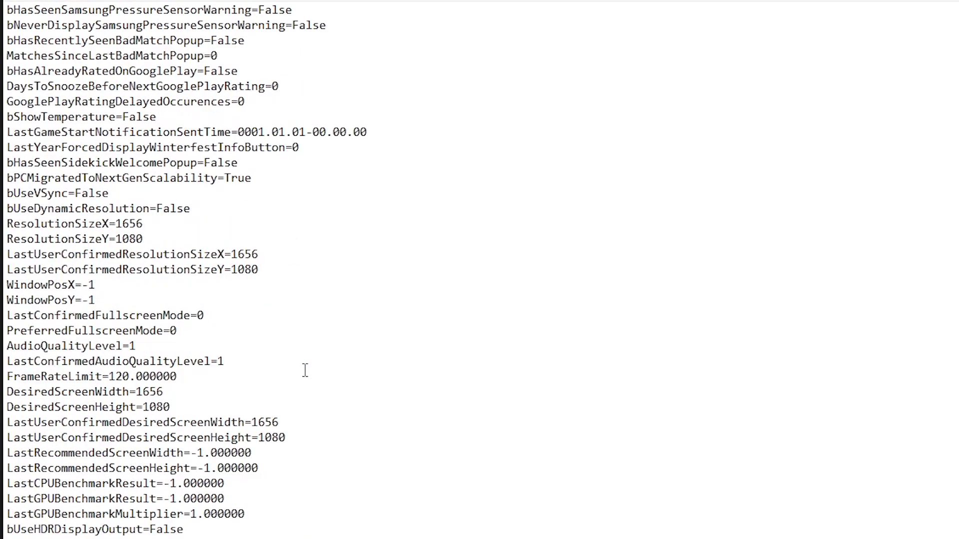
scroll(305, 370, down, 1)
Change bDisableMouseAcceleration from False to True
click(150, 301)
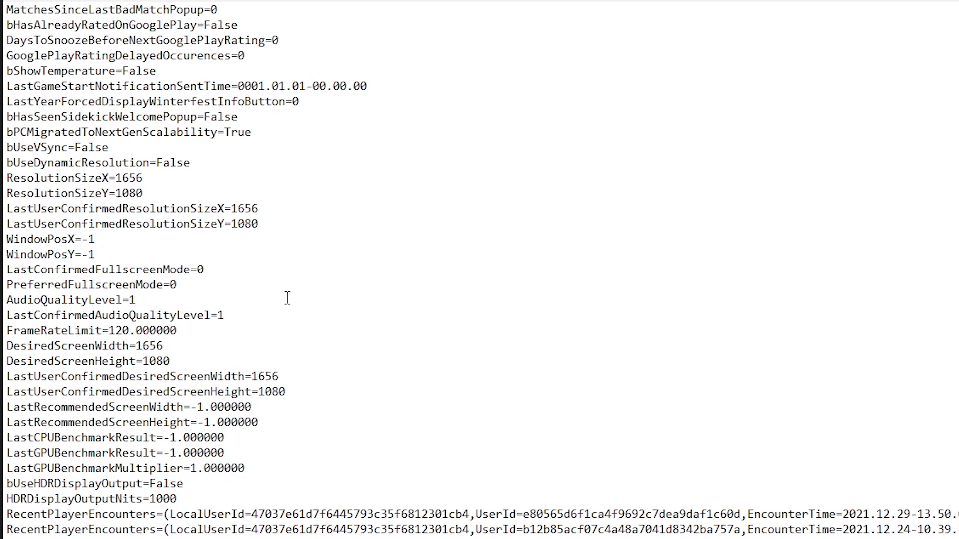
scroll(230, 164, down, 15)
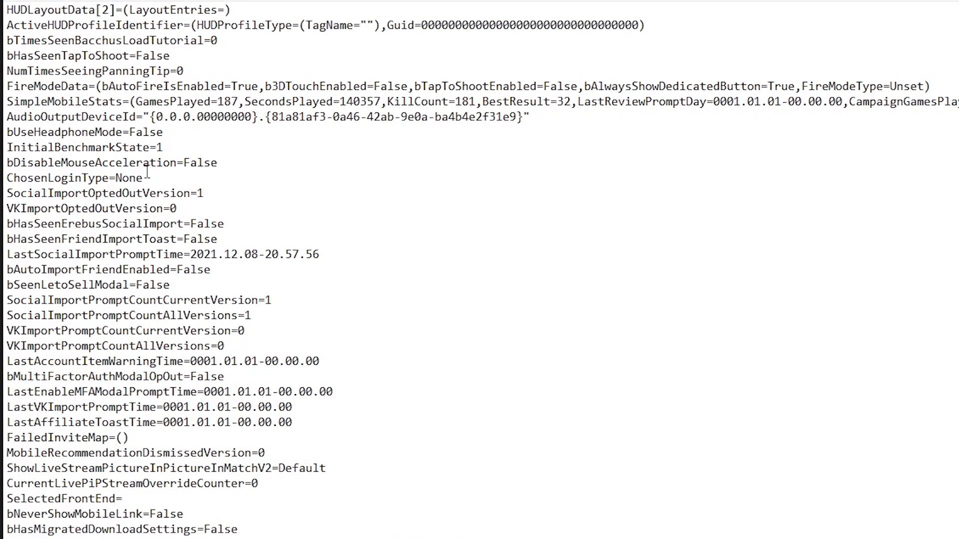
drag(223, 162, 7, 163)
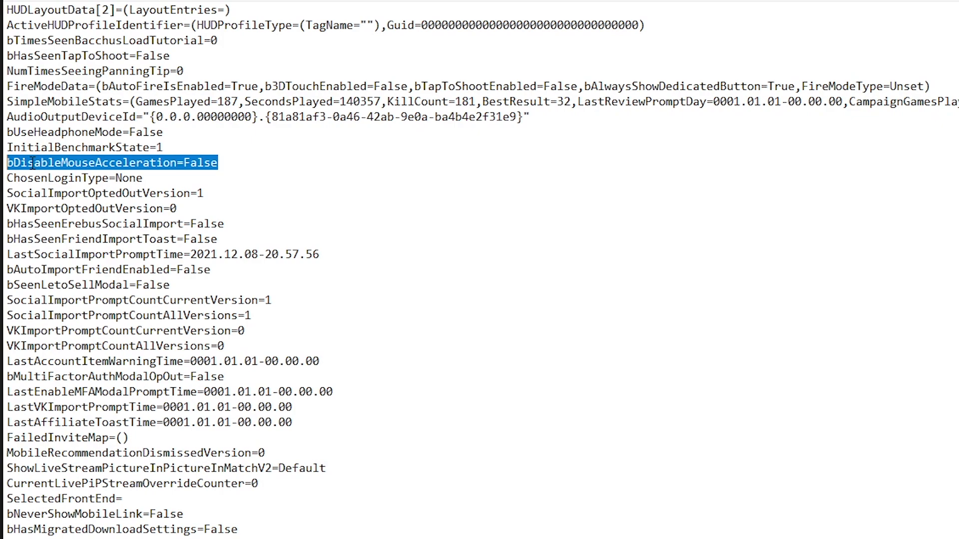
click(228, 161)
key(BackSpace)
key(BackSpace)
key(BackSpace)
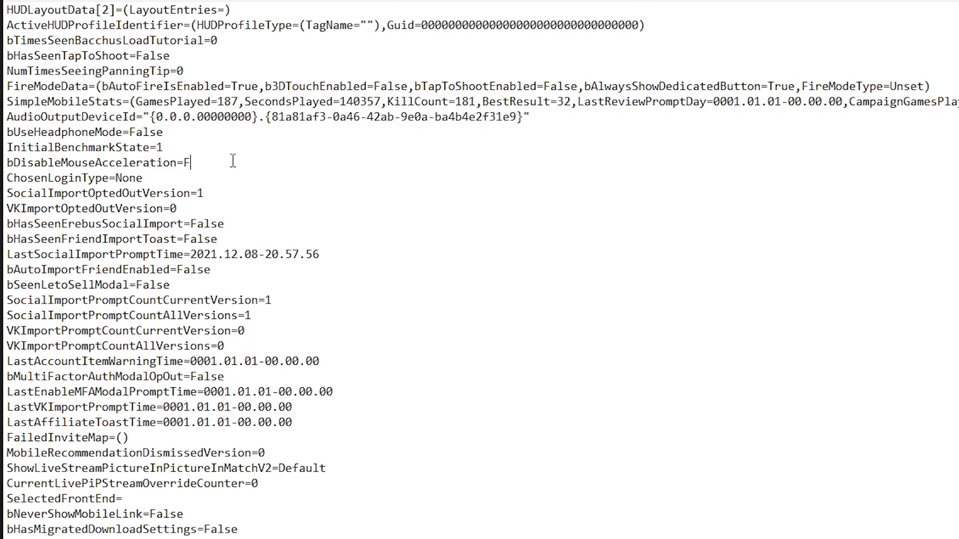
text(True)
drag(267, 165, 20, 167)
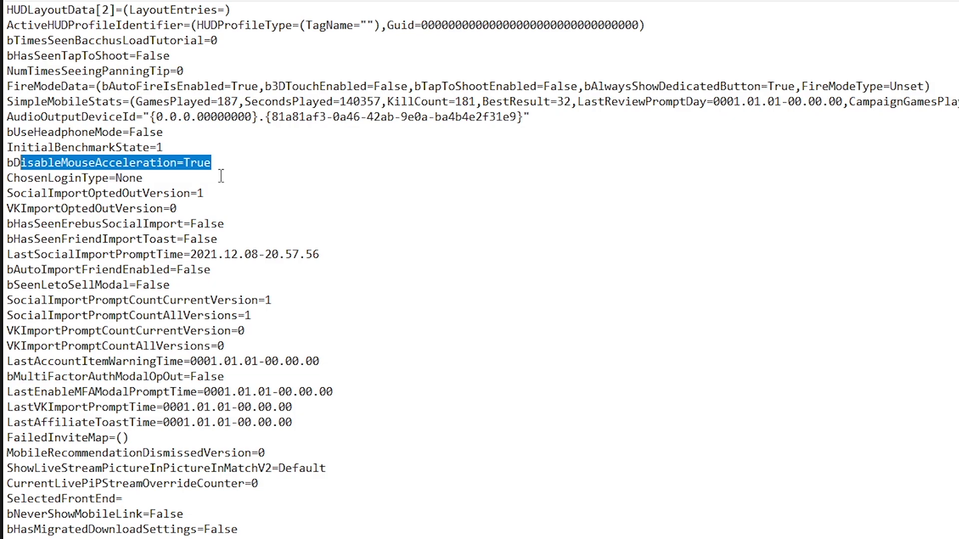
click(248, 169)
Under ScalabilityGroups, lower sg.ShadingQuality from 2 to 0
scroll(274, 215, down, 8)
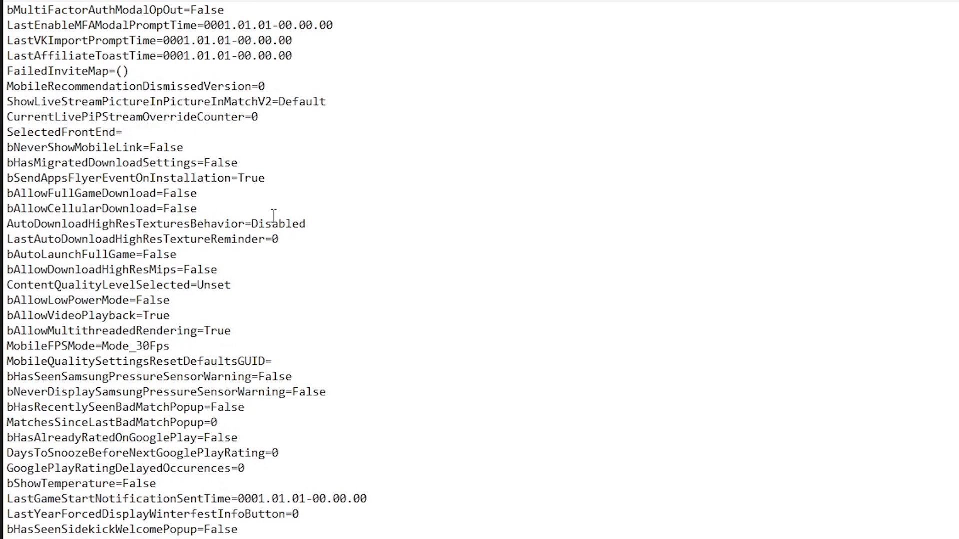
scroll(274, 215, down, 10)
scroll(275, 231, down, 11)
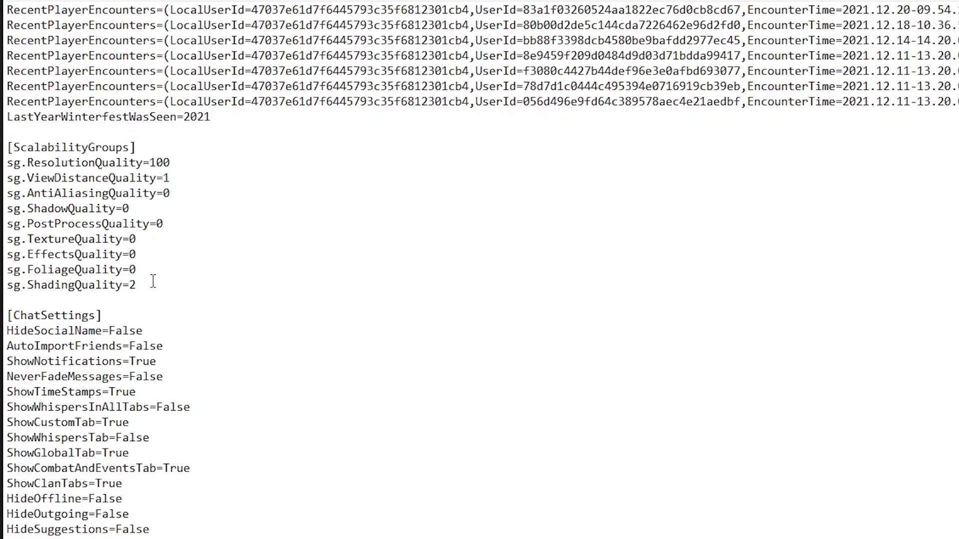
click(236, 287)
key(BackSpace)
text(0)
key(Up)
scroll(220, 246, down, 8)
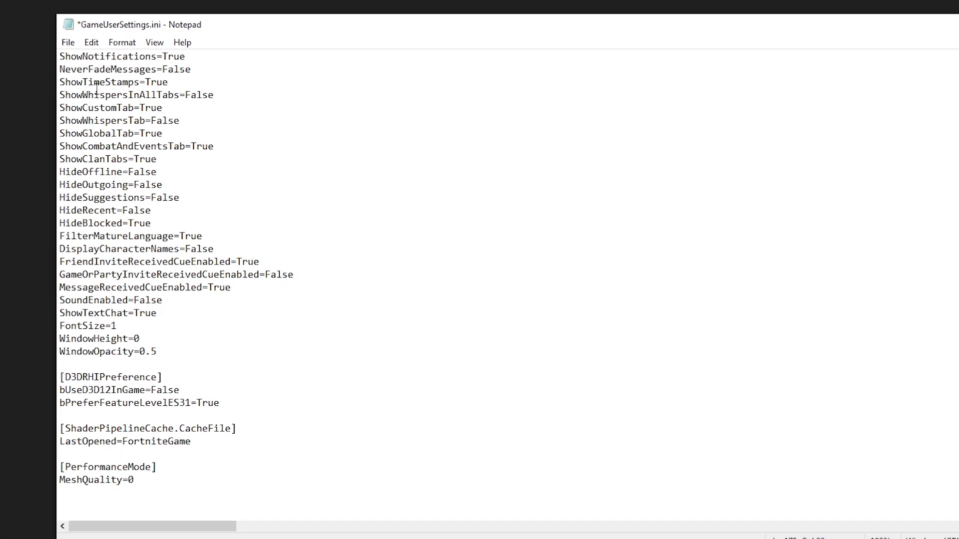
Save GameUserSettings.ini and close Notepad
click(68, 43)
click(113, 106)
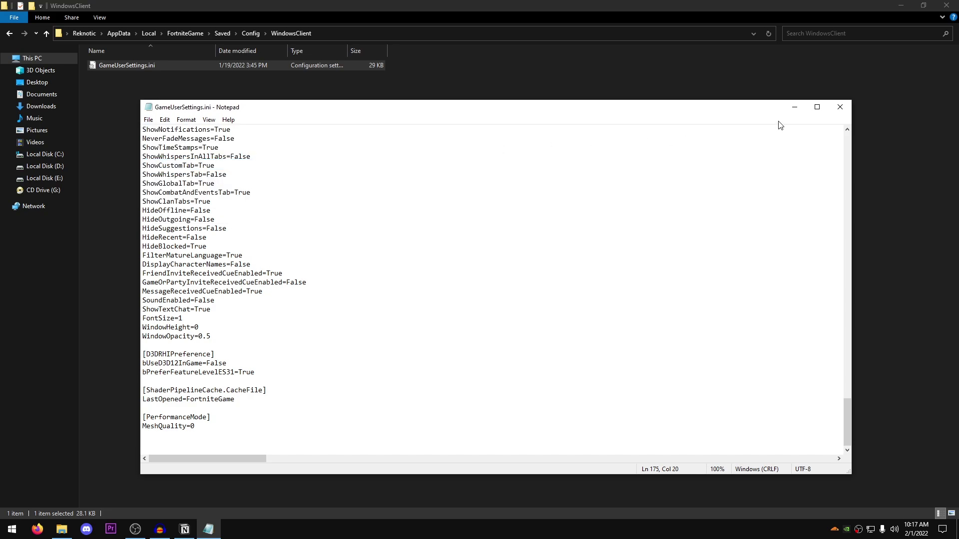
key(alt+F4)
Mark GameUserSettings.ini as Read-only in its Properties and apply the change
right_click(131, 64)
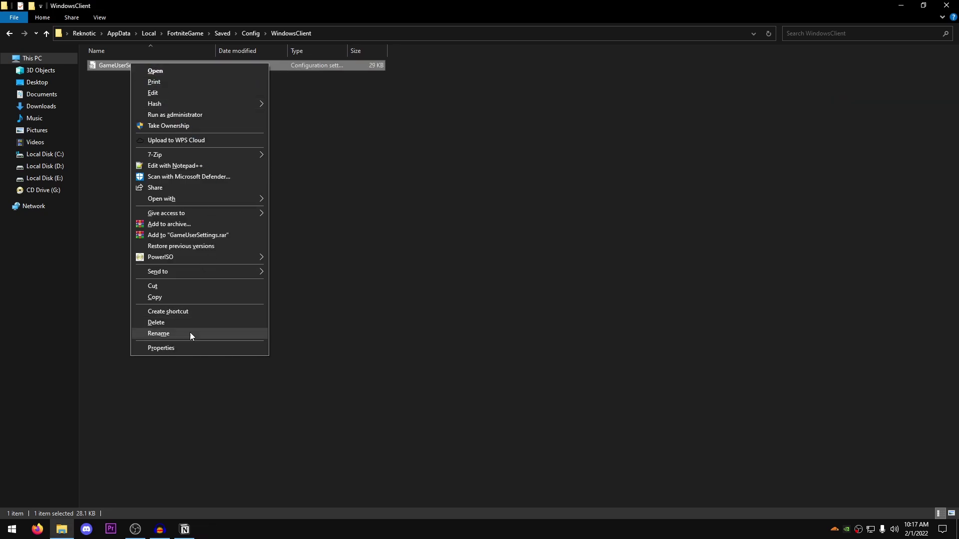
click(188, 345)
click(185, 253)
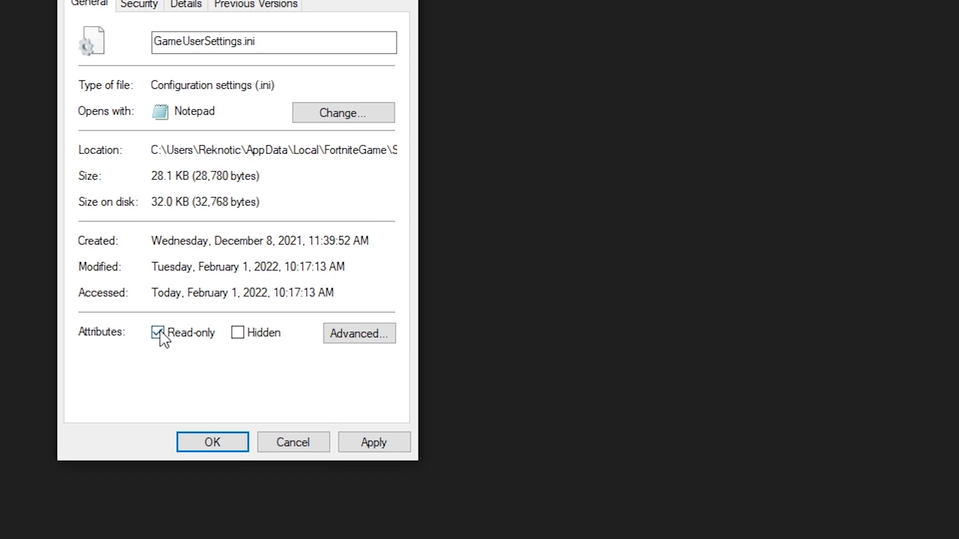
click(387, 443)
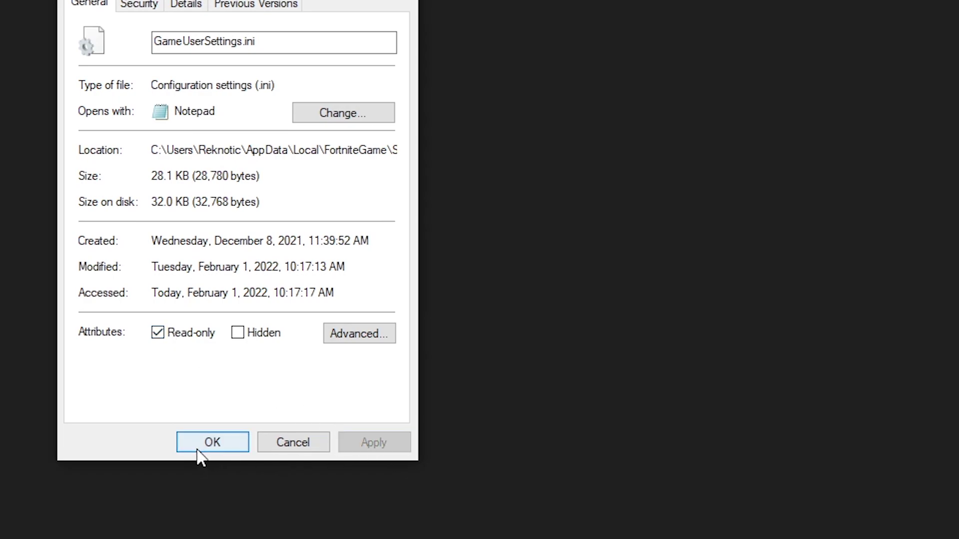
click(202, 447)
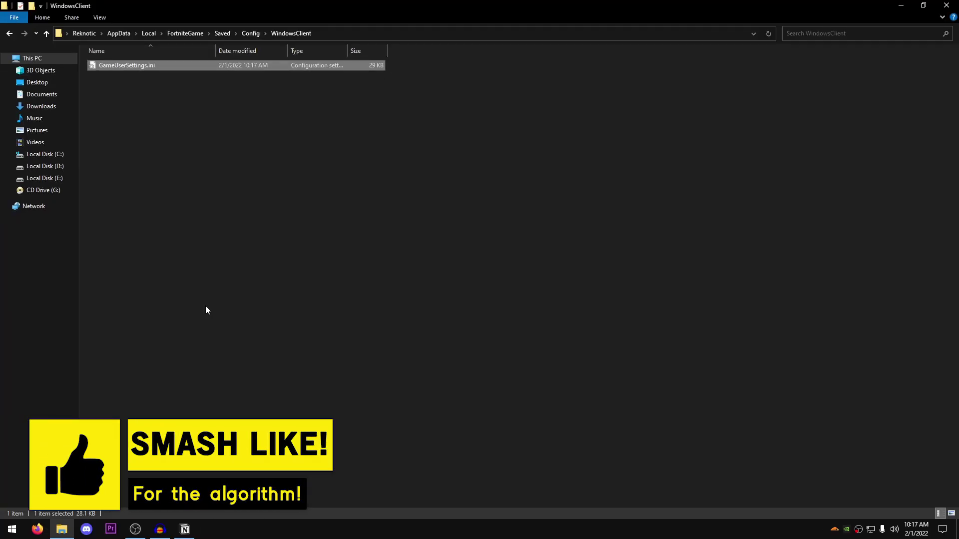
click(194, 101)
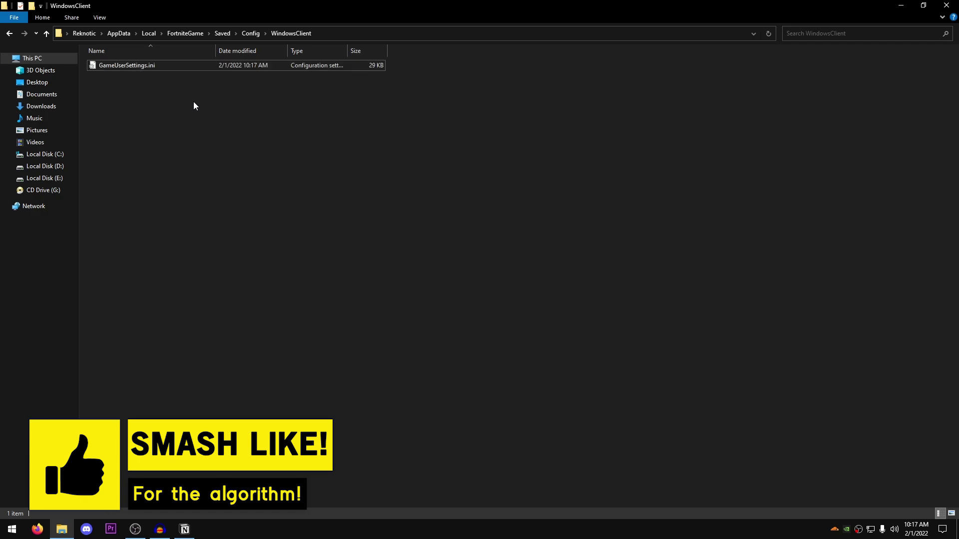